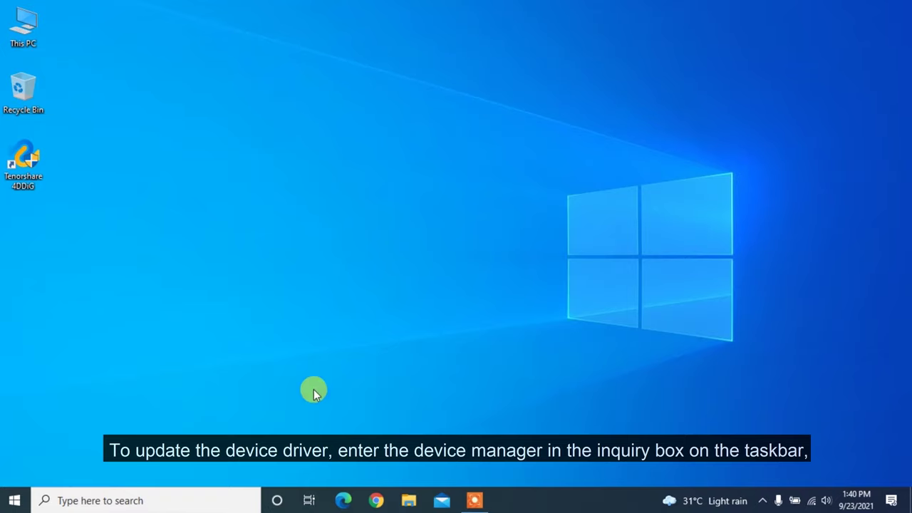
# - Open Device Manager by searching 'device' from the taskbar
pyautogui.click(149, 500)
pyautogui.write('de')
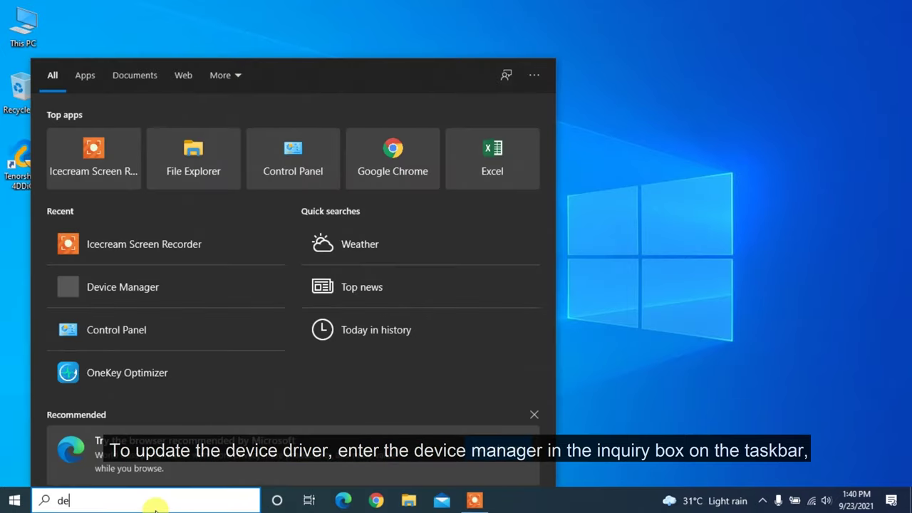
pyautogui.write('vice')
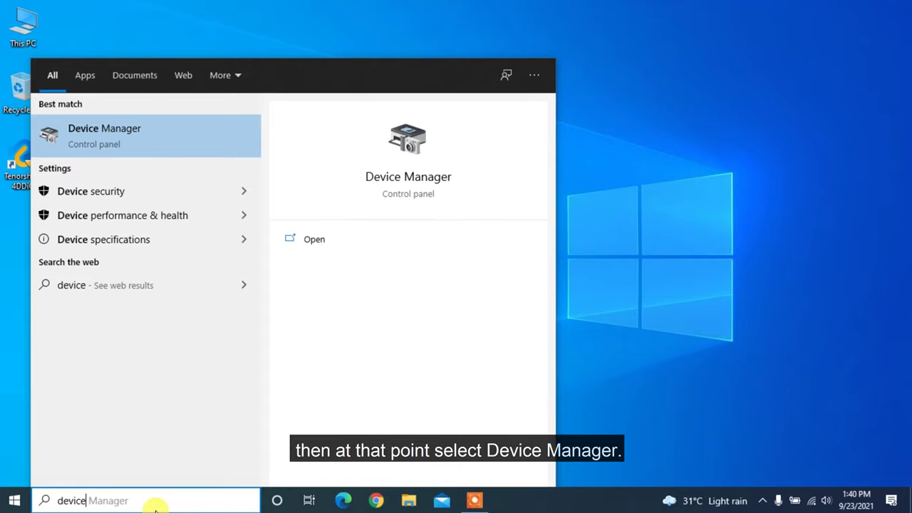
pyautogui.click(138, 130)
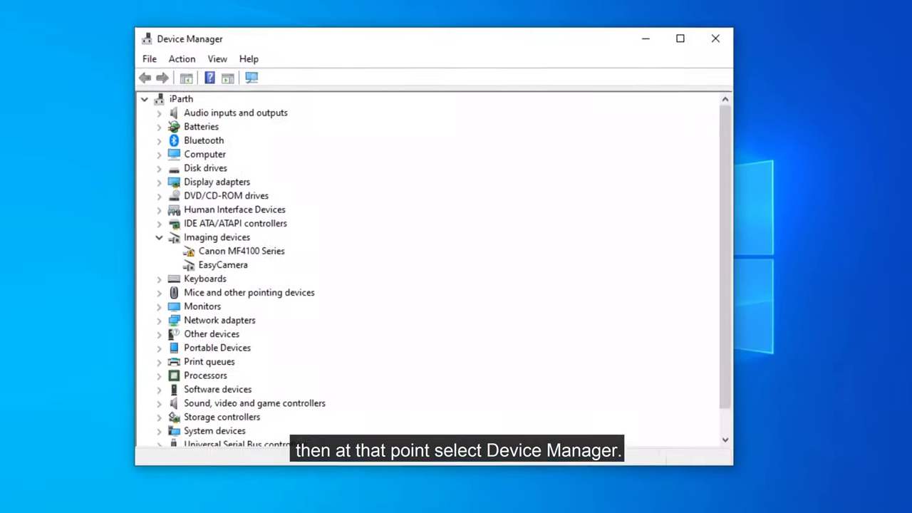
# - Auto-search for a newer WD My Passport 25E1 driver; the best driver is already installed
pyautogui.click(143, 165)
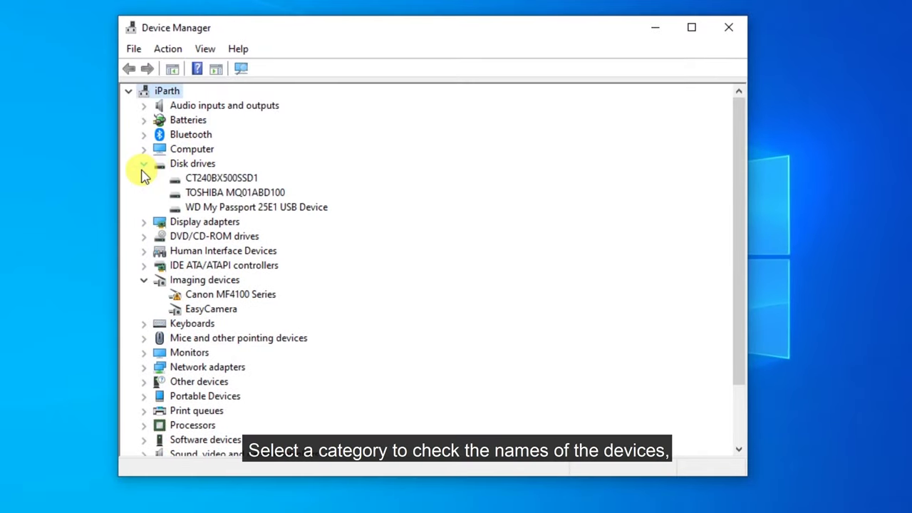
pyautogui.rightClick(250, 207)
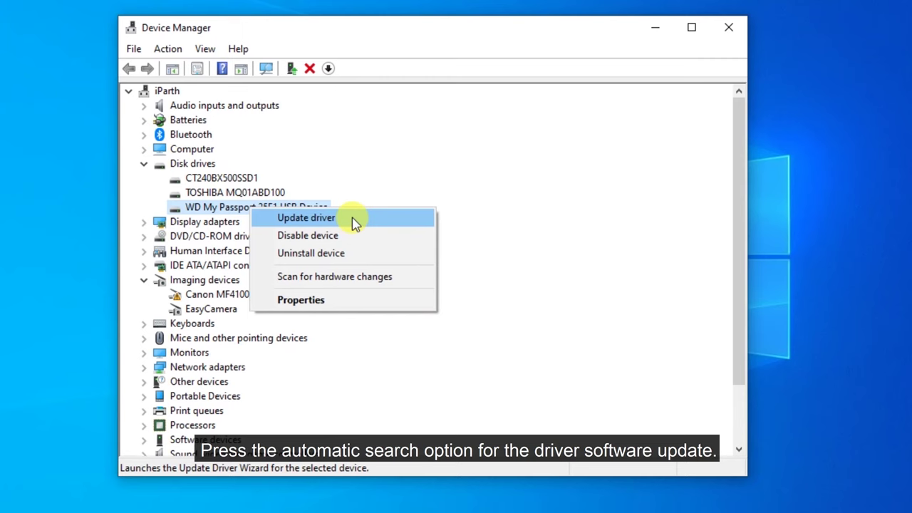
pyautogui.click(354, 218)
pyautogui.click(369, 223)
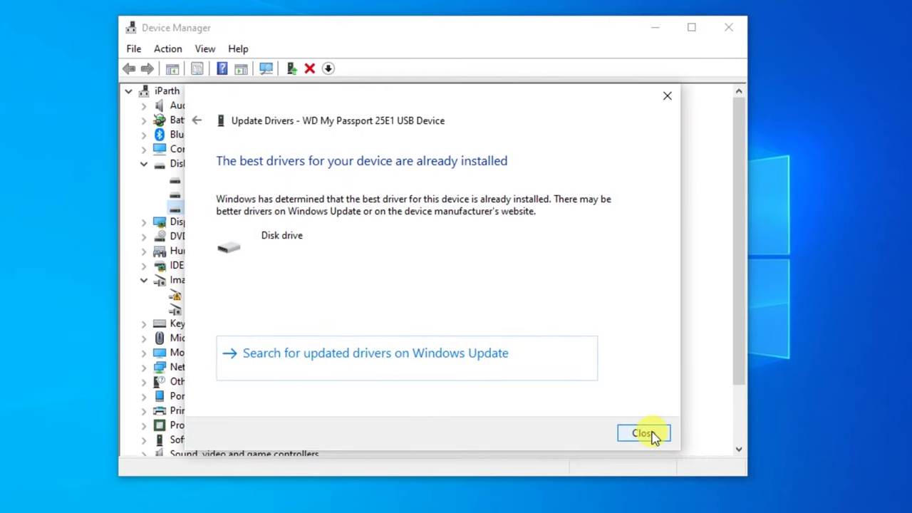
pyautogui.click(643, 434)
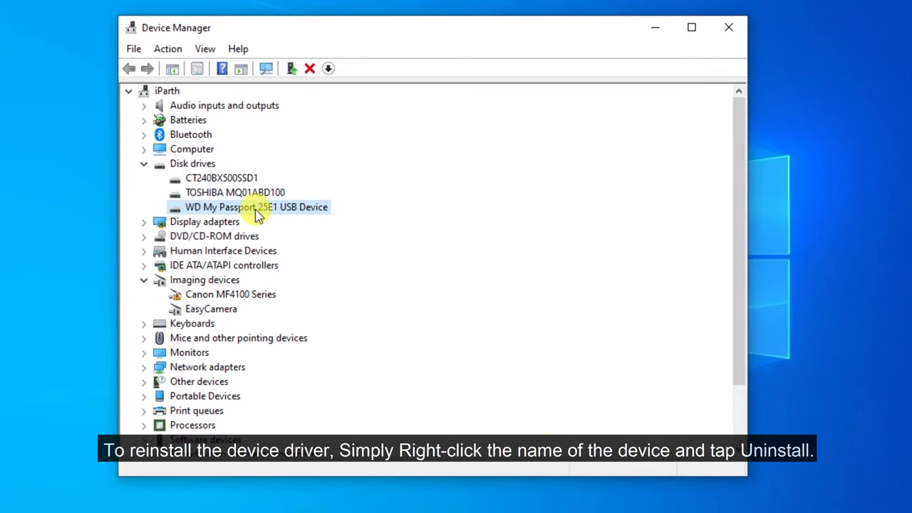
# - Uninstall the WD My Passport 25E1 USB Device under Disk drives and confirm an immediate restart
pyautogui.rightClick(259, 213)
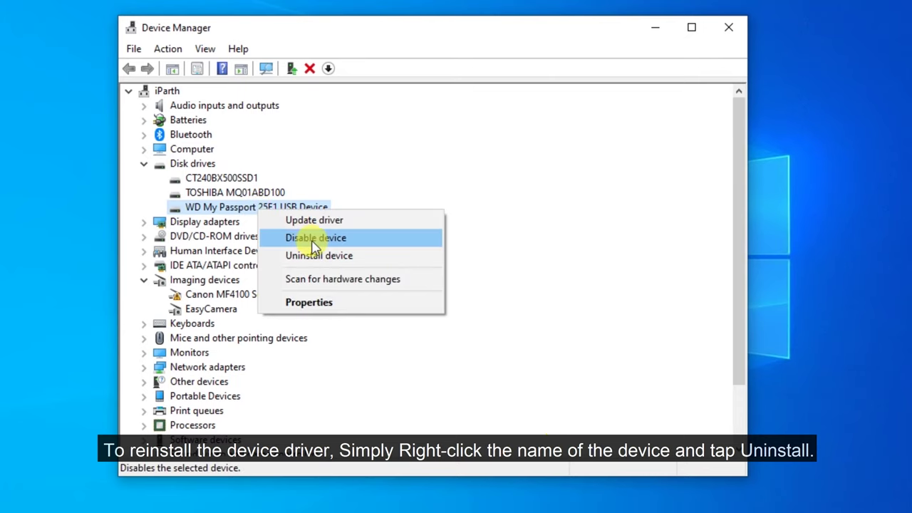
pyautogui.click(377, 256)
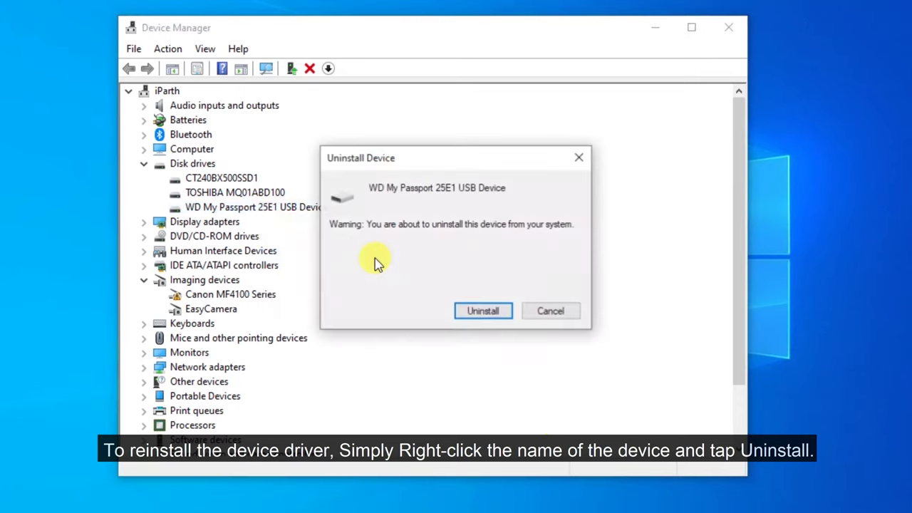
pyautogui.click(492, 312)
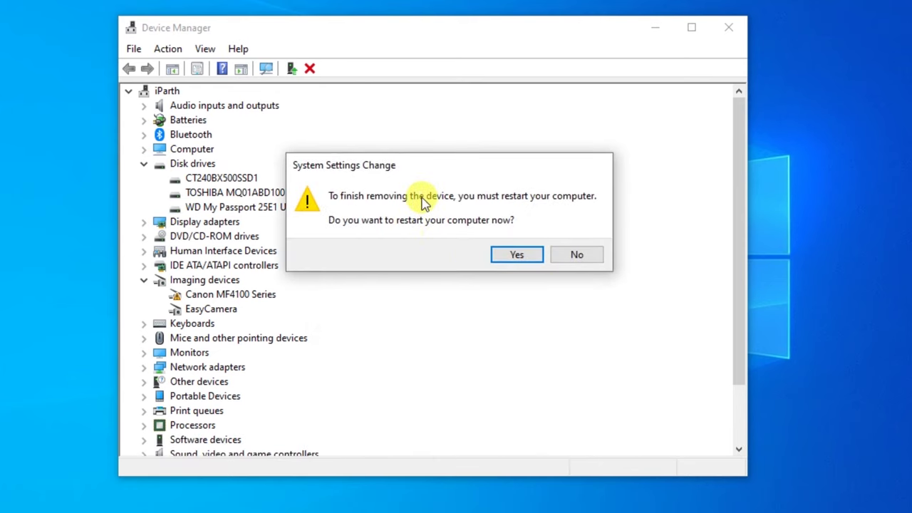
pyautogui.click(511, 253)
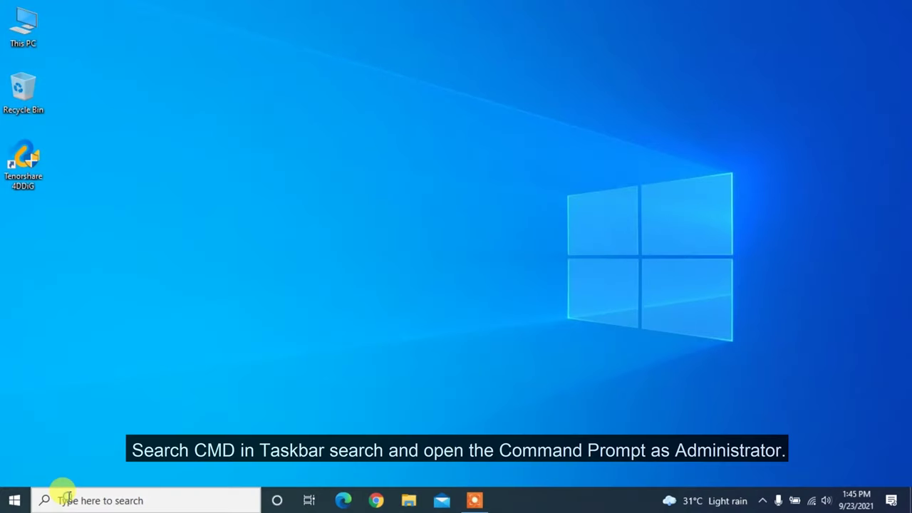
# - Launch Command Prompt as administrator from a 'cmd' search
pyautogui.click(63, 499)
pyautogui.write('cmd')
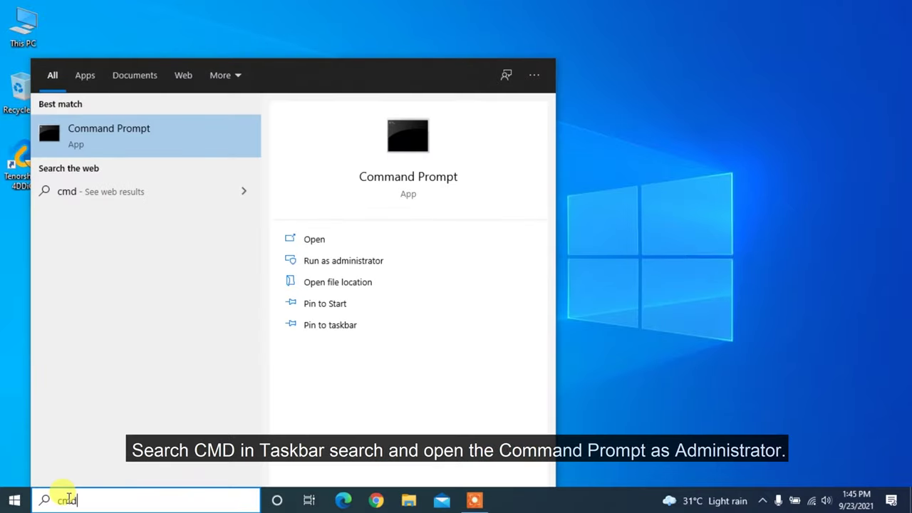
pyautogui.click(338, 261)
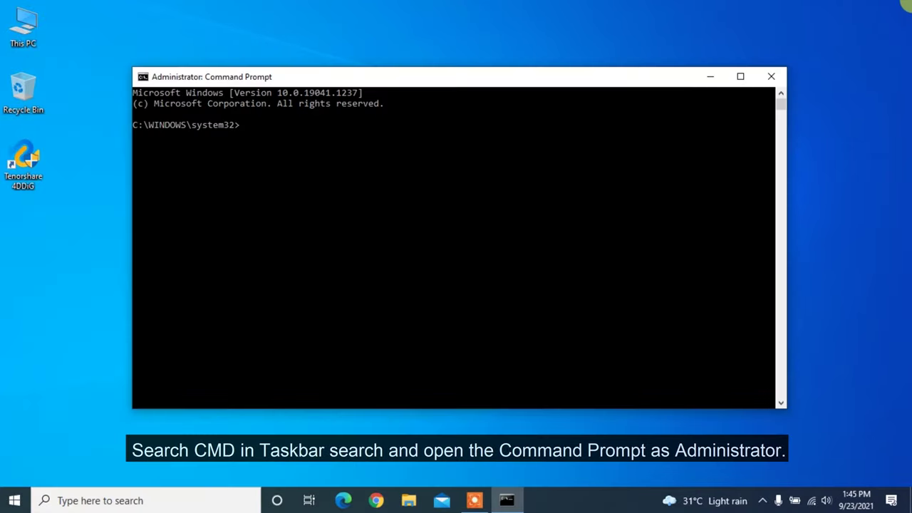
# - Run chkdsk H:/f/r/x on the FAT32 drive, then exit Command Prompt
pyautogui.write('chkdsk H:/')
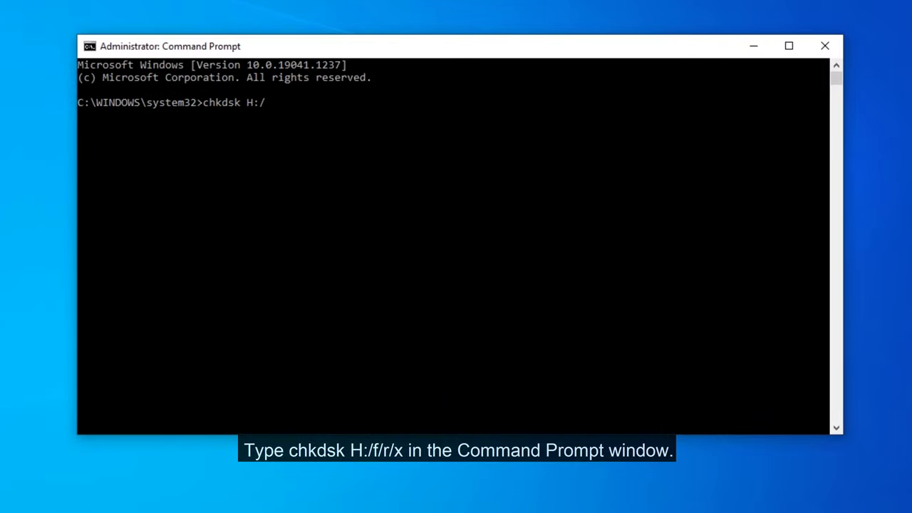
pyautogui.write('f/r/x')
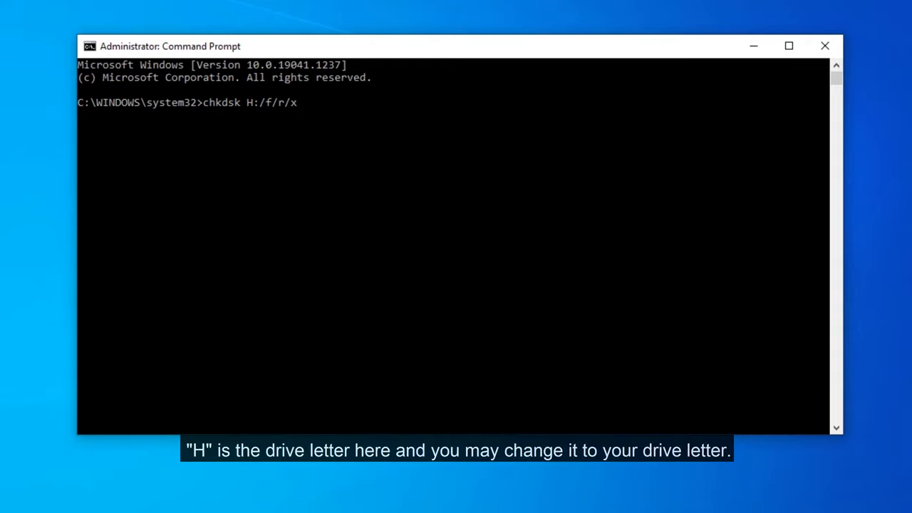
pyautogui.press('Return')
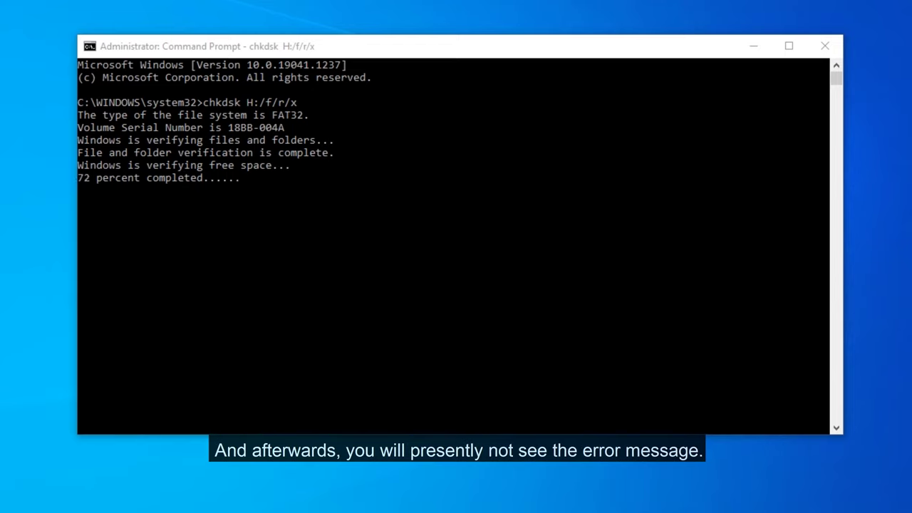
pyautogui.write('exit')
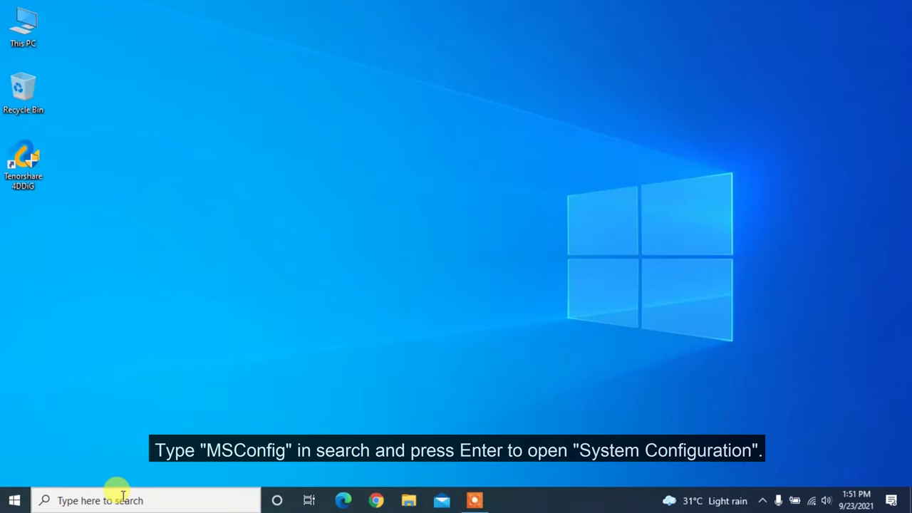
# - Open System Configuration (msconfig), hide Microsoft services and disable all remaining services
pyautogui.click(119, 499)
pyautogui.write('msconfig')
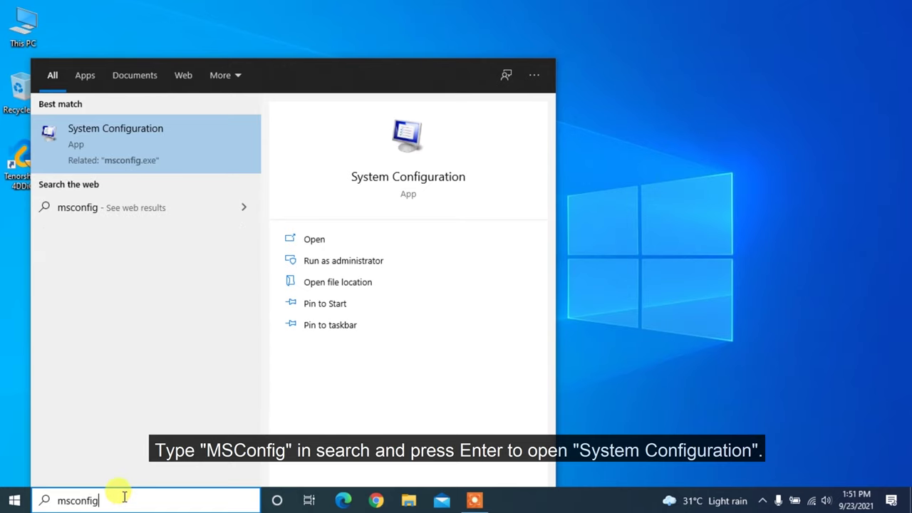
pyautogui.press('Return')
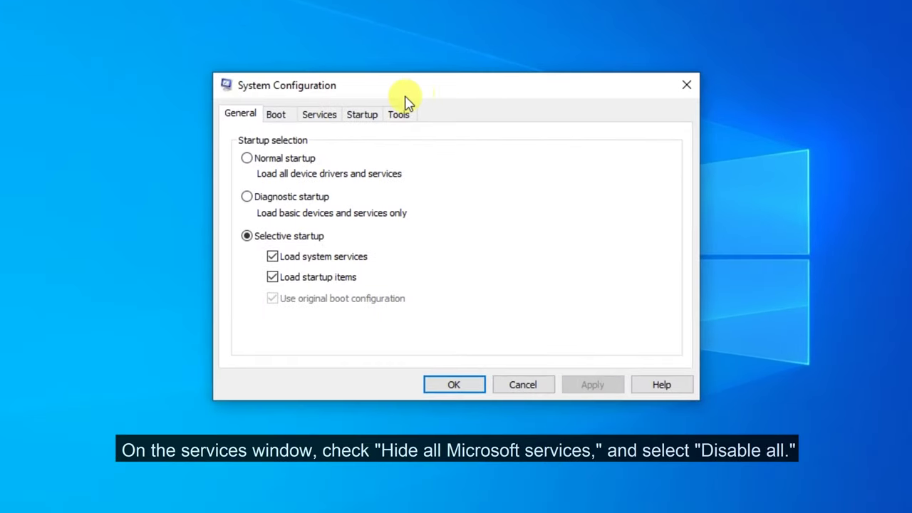
pyautogui.click(322, 116)
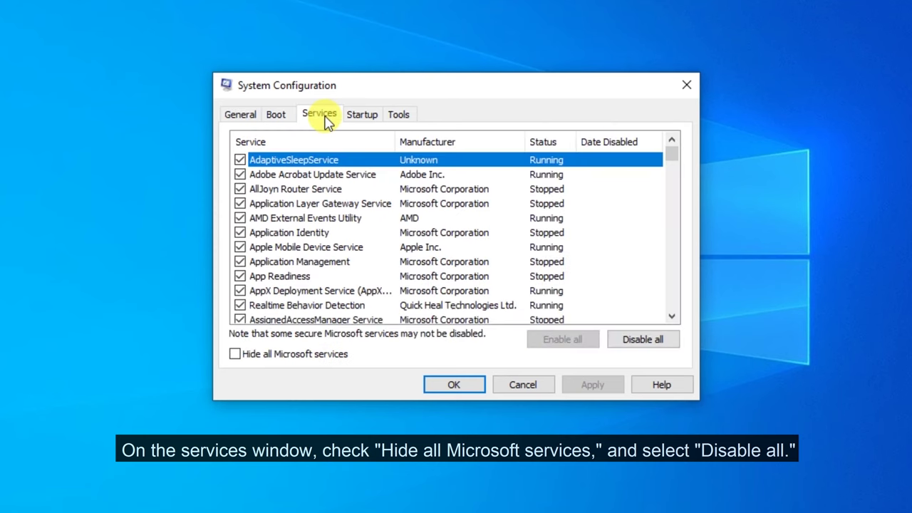
pyautogui.click(264, 356)
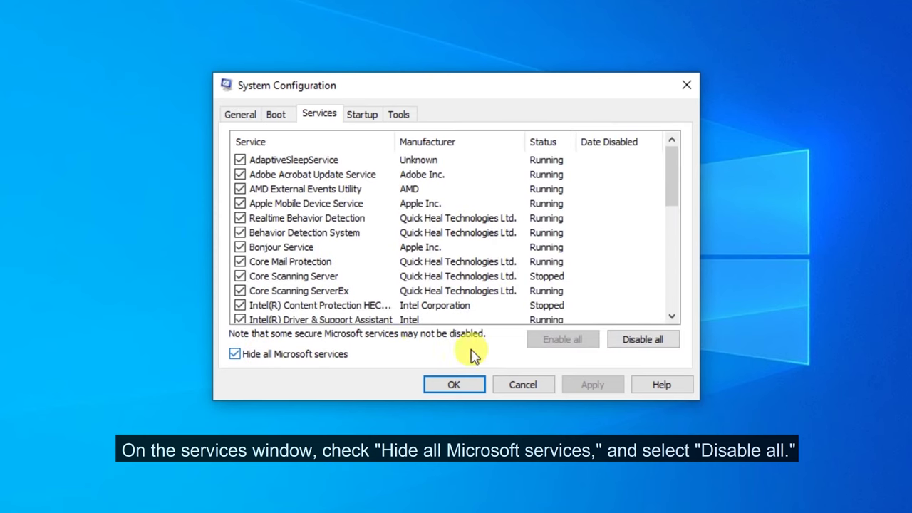
pyautogui.click(642, 341)
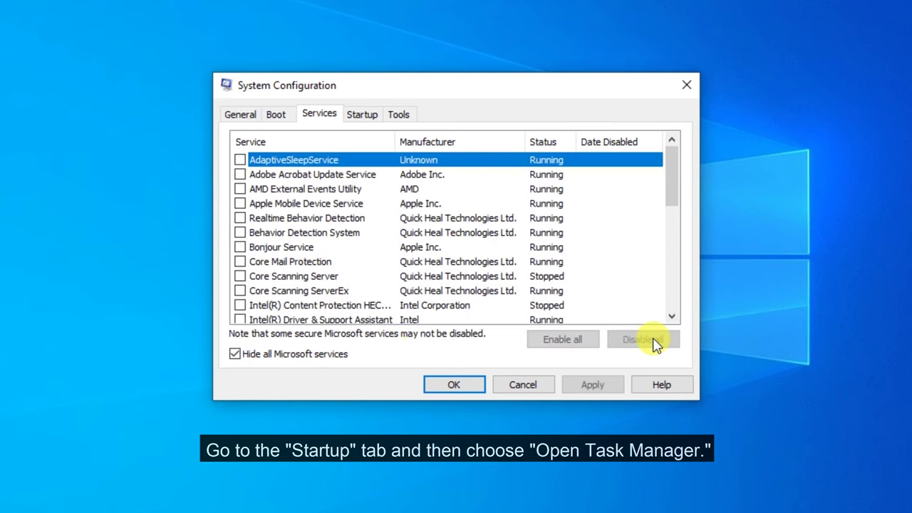
# - Disable the OneKeyOptimizerTray, iTunesHelper and Microsoft OneDrive startup apps in Task Manager
pyautogui.click(362, 116)
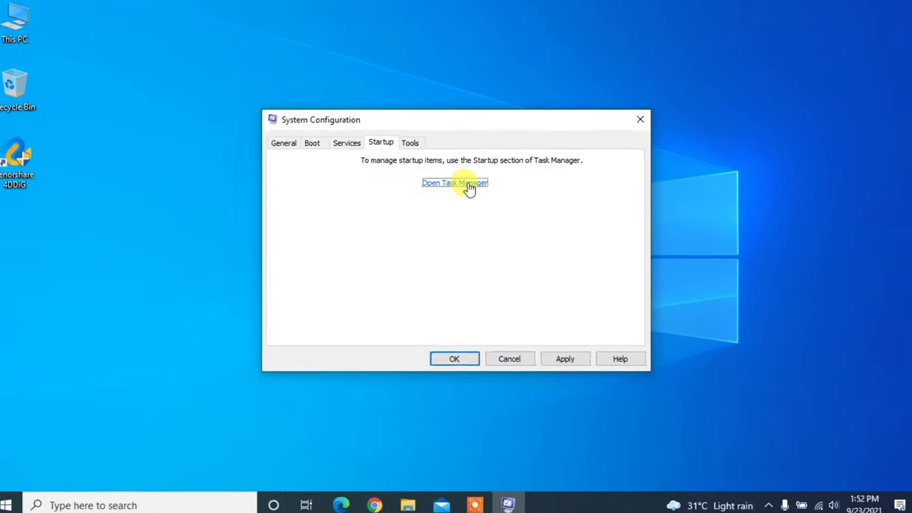
pyautogui.click(456, 165)
pyautogui.click(317, 274)
pyautogui.click(584, 418)
pyautogui.click(396, 325)
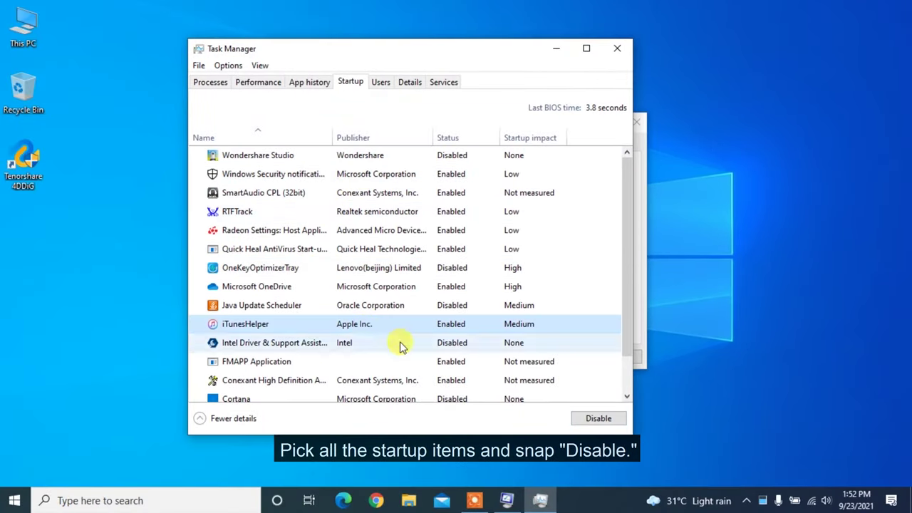
pyautogui.click(598, 418)
pyautogui.click(416, 287)
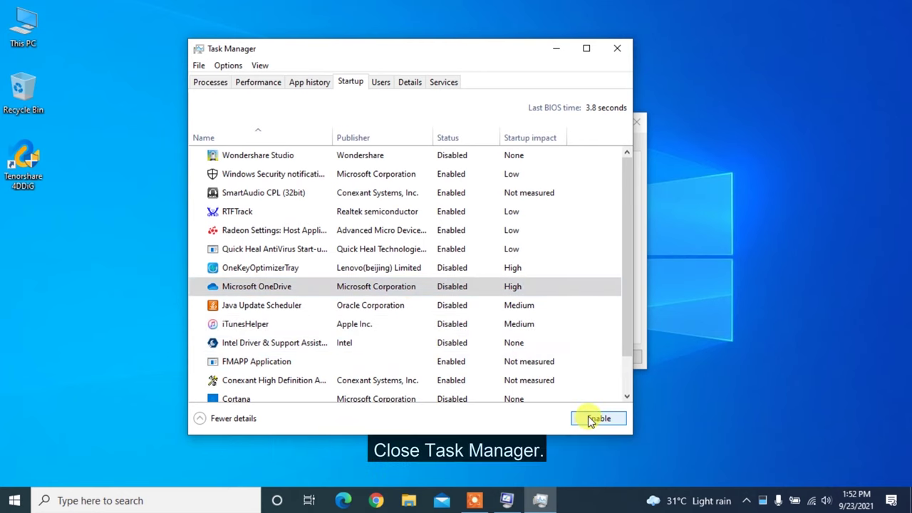
pyautogui.click(616, 48)
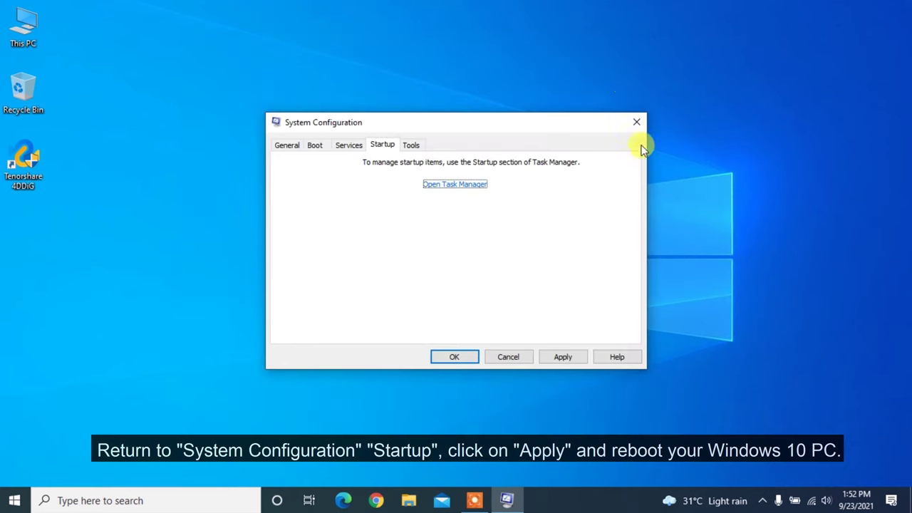
# - Apply the System Configuration changes and restart Windows
pyautogui.click(552, 357)
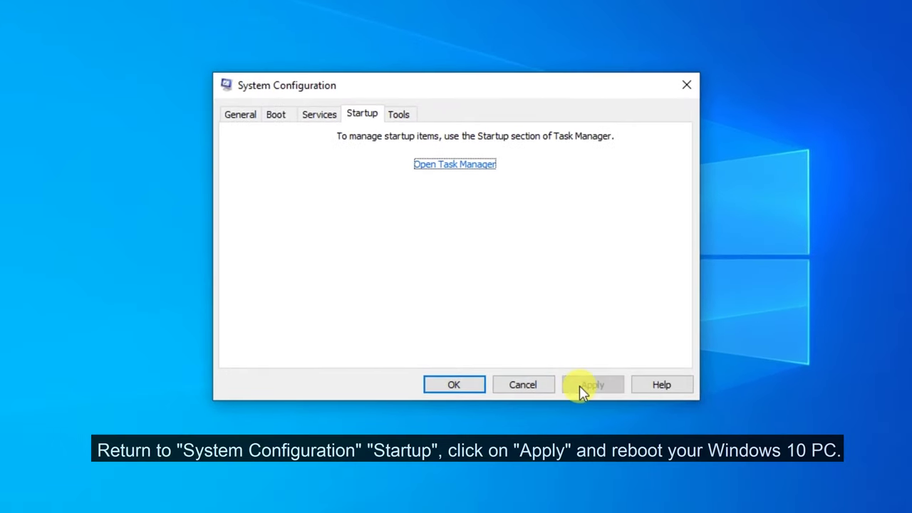
pyautogui.click(465, 386)
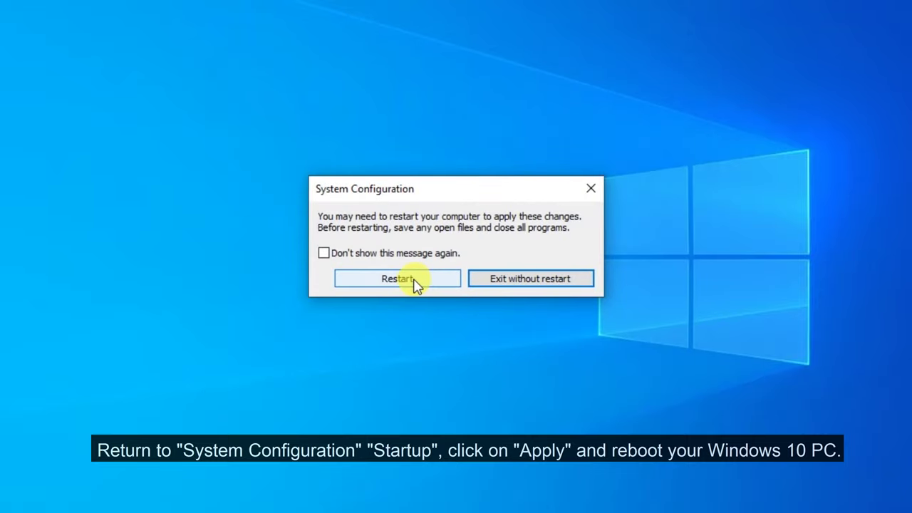
pyautogui.click(411, 282)
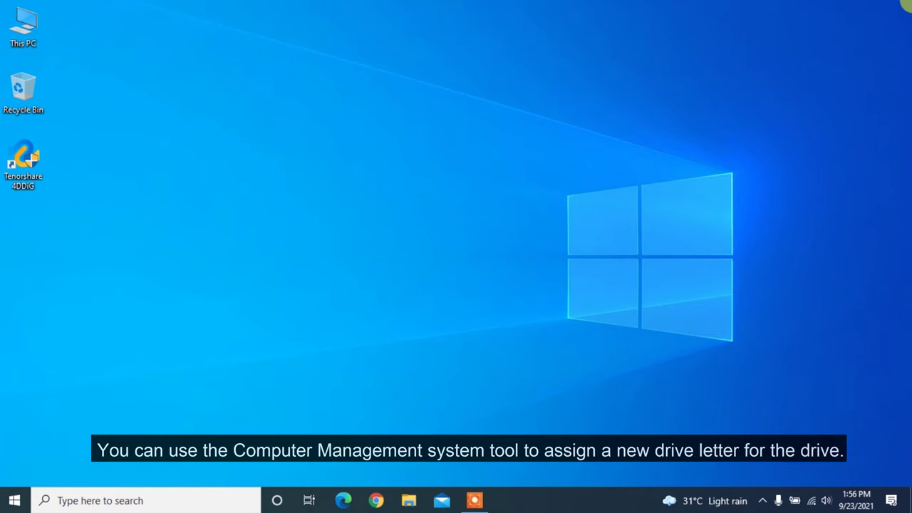
# - Open Computer Management and show Disk Management
pyautogui.click(112, 501)
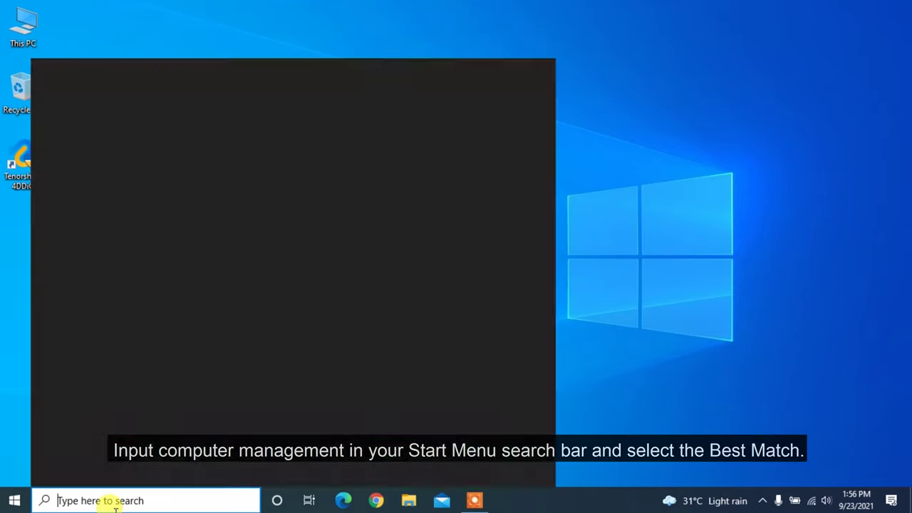
pyautogui.write('computer')
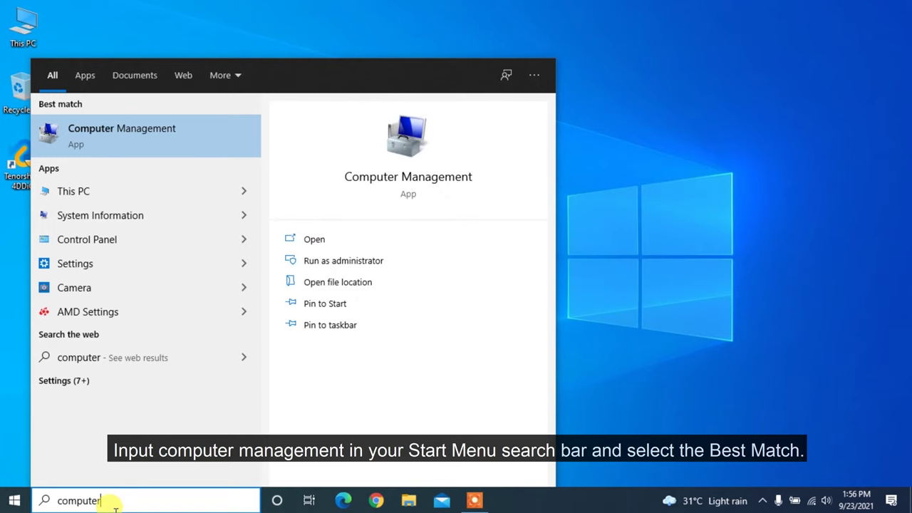
pyautogui.press('Return')
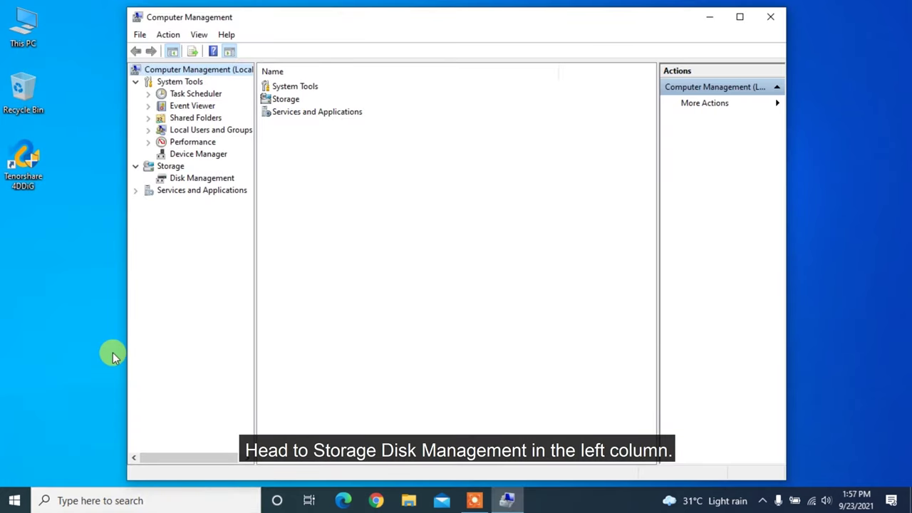
pyautogui.click(202, 178)
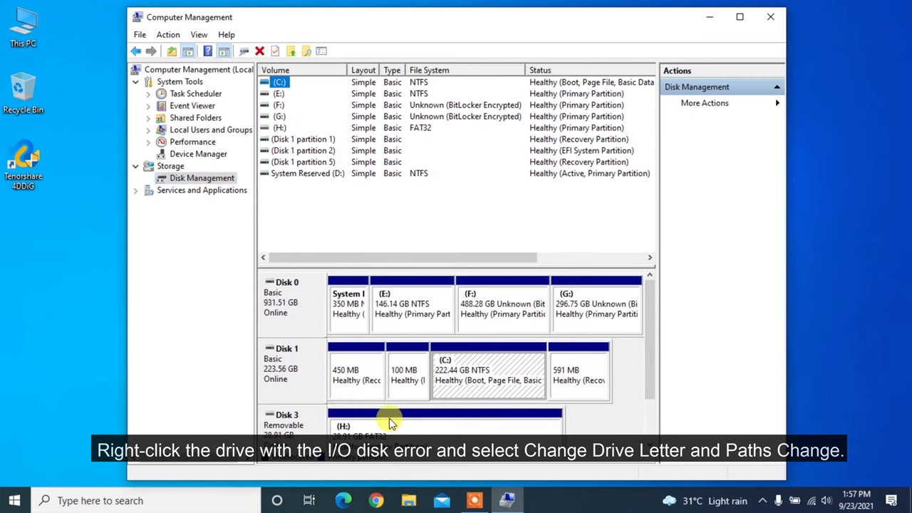
# - Change the removable Disk 3 partition's drive letter from H: to O: and accept the warning
pyautogui.rightClick(429, 426)
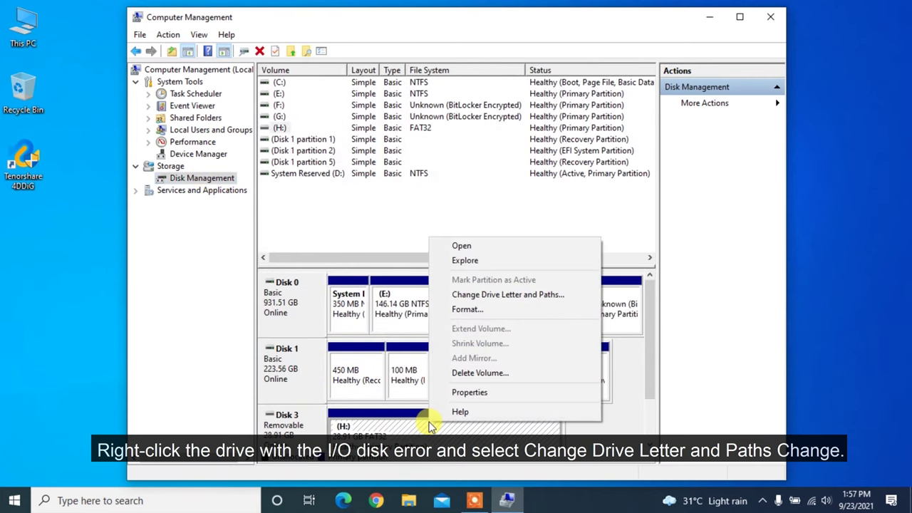
pyautogui.click(481, 297)
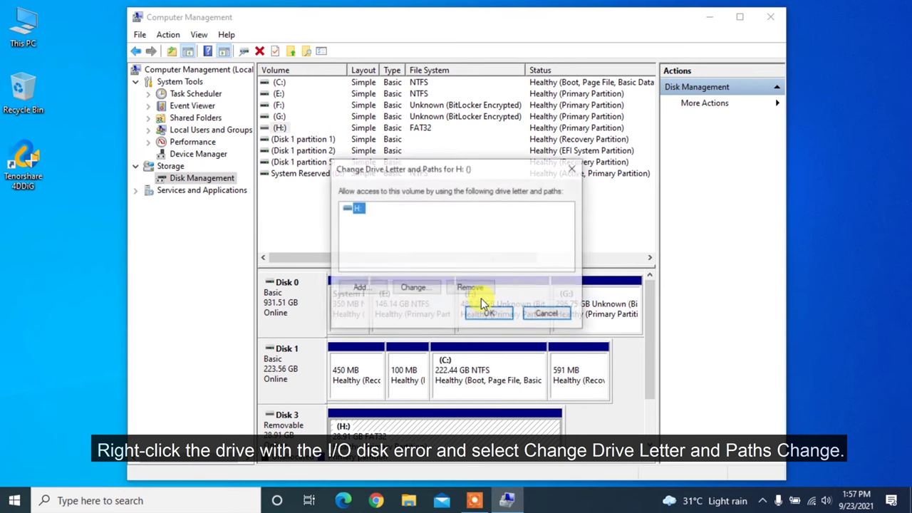
pyautogui.click(423, 290)
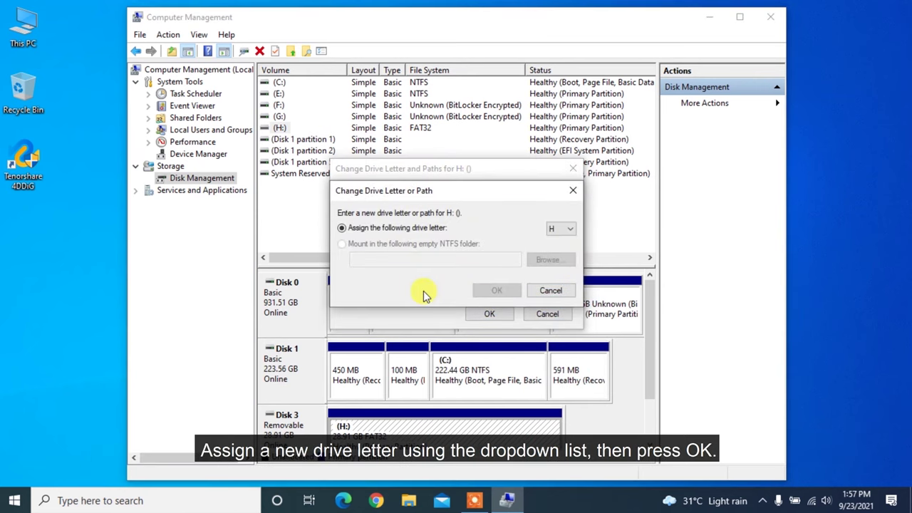
pyautogui.click(555, 234)
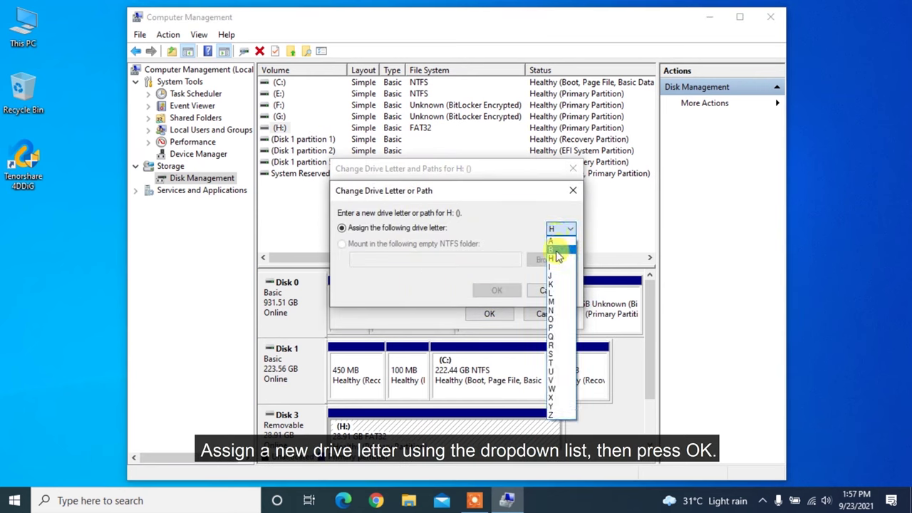
pyautogui.click(554, 324)
pyautogui.click(496, 290)
pyautogui.click(497, 295)
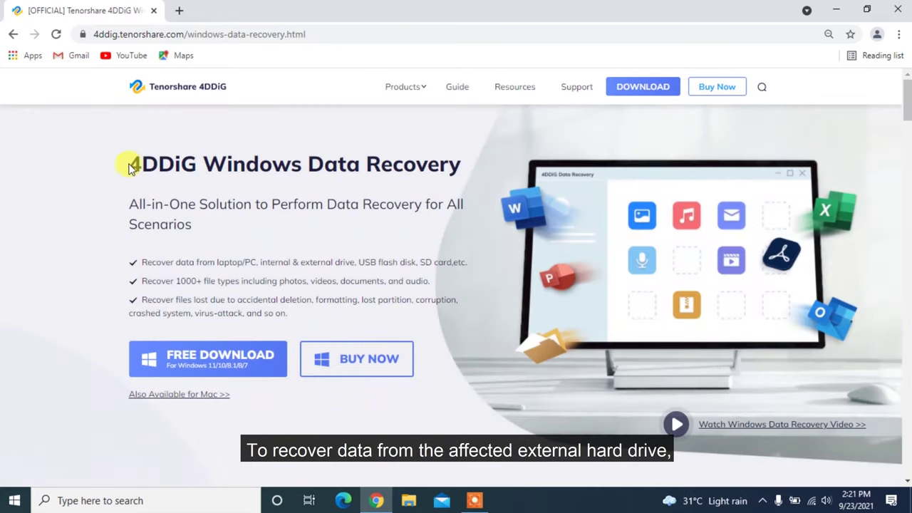
# - Download the free 4DDiG Windows Data Recovery installer and run the downloaded .exe
pyautogui.moveTo(129, 163); pyautogui.dragTo(463, 168)
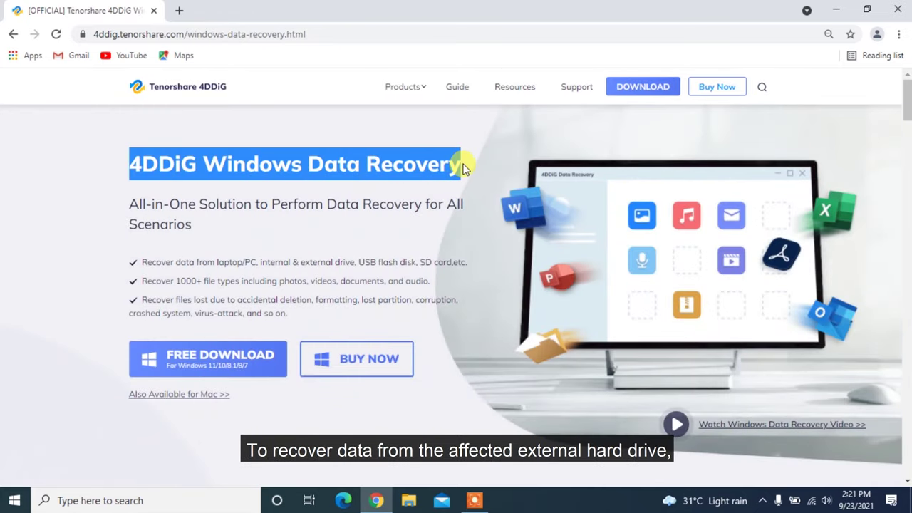
pyautogui.click(463, 169)
pyautogui.click(203, 362)
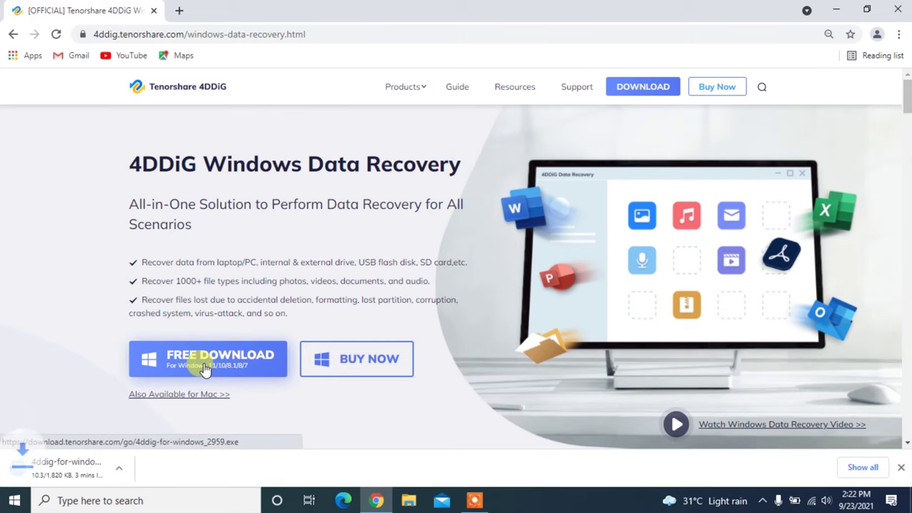
pyautogui.click(76, 473)
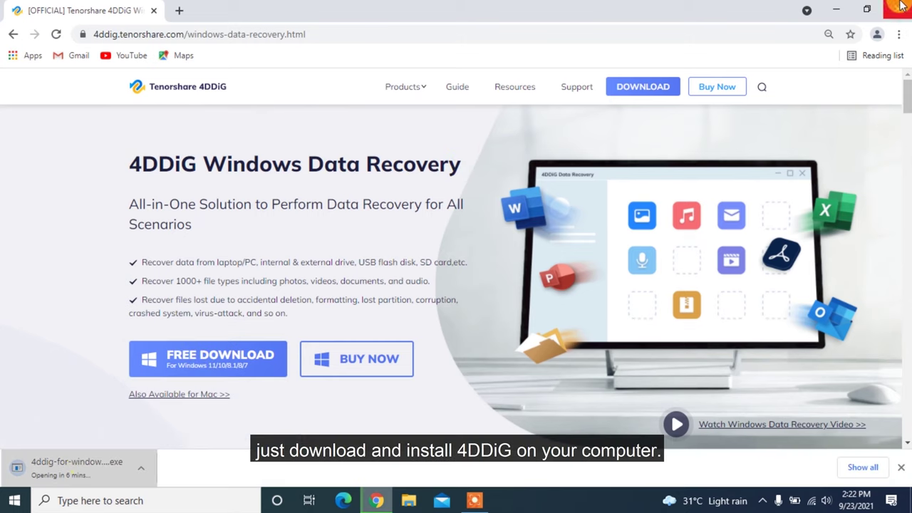
pyautogui.click(846, 5)
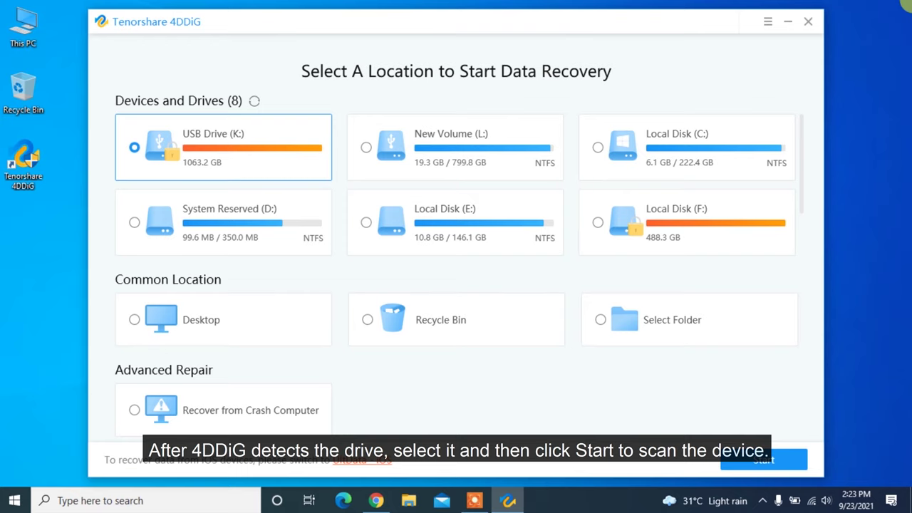
# - Scan New Volume (L:), tick the deleted VirtualBox file, and recover it to the Desktop
pyautogui.click(474, 146)
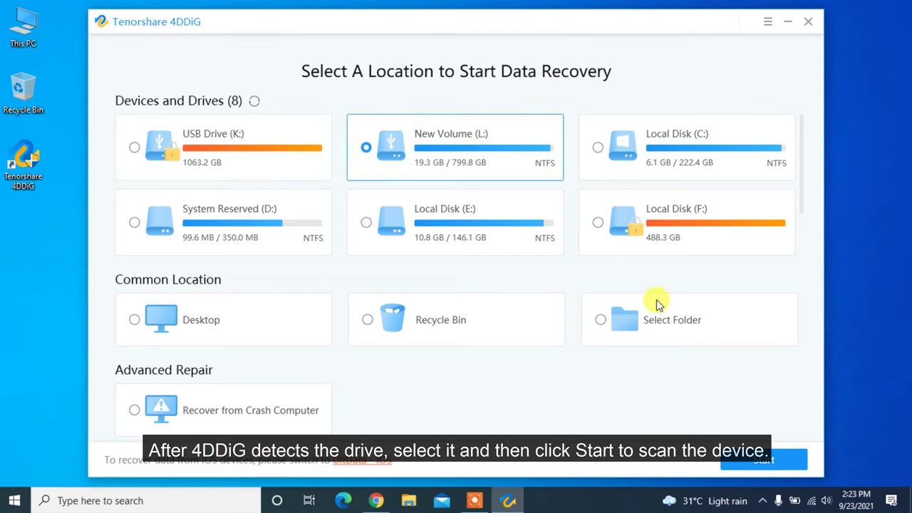
pyautogui.click(775, 463)
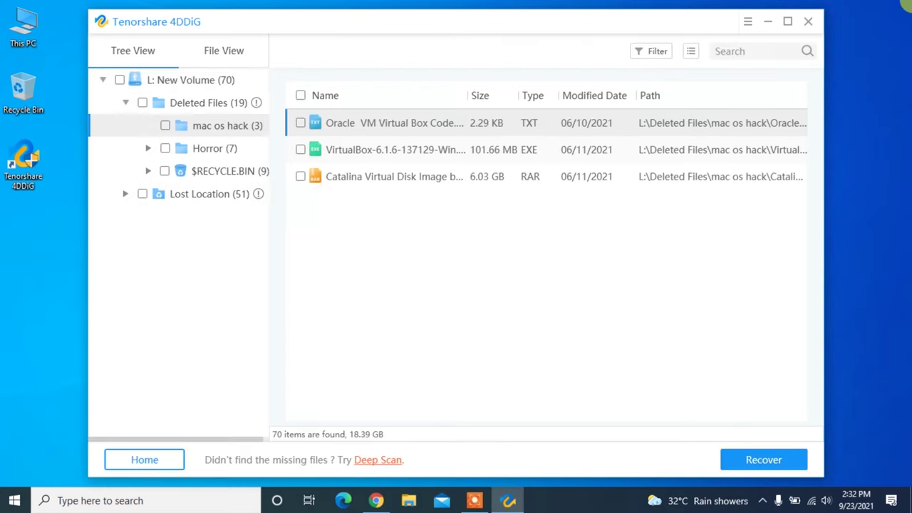
pyautogui.click(300, 149)
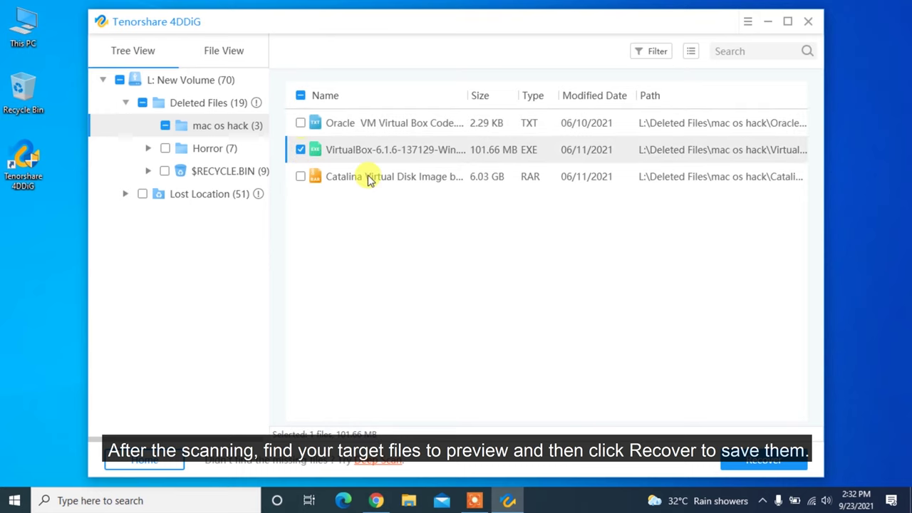
pyautogui.click(759, 463)
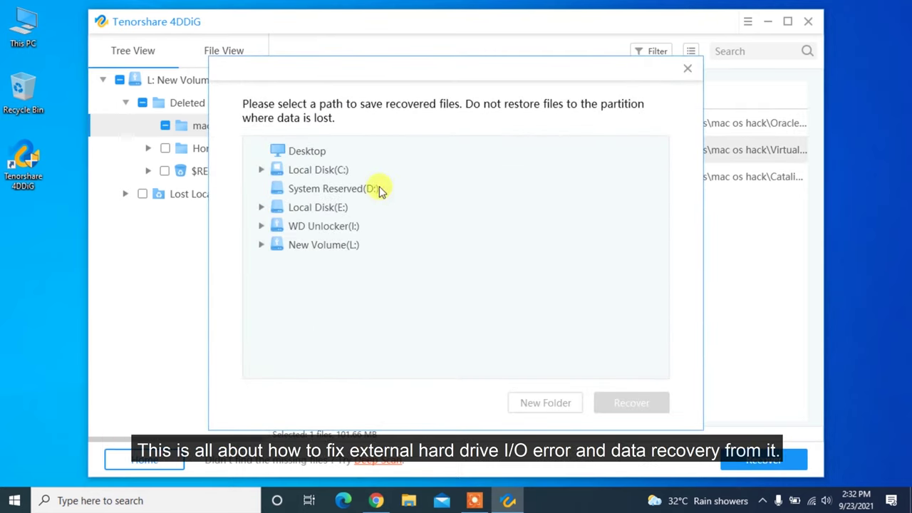
pyautogui.click(295, 150)
pyautogui.click(627, 401)
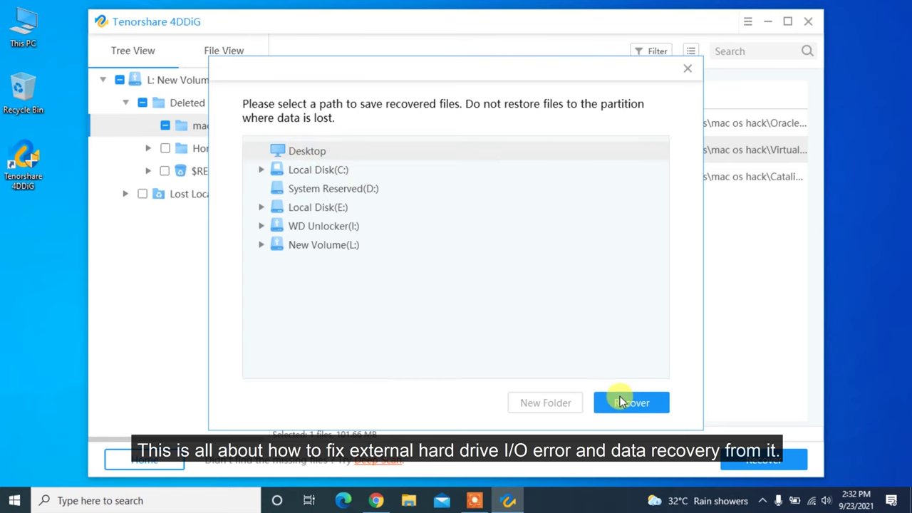